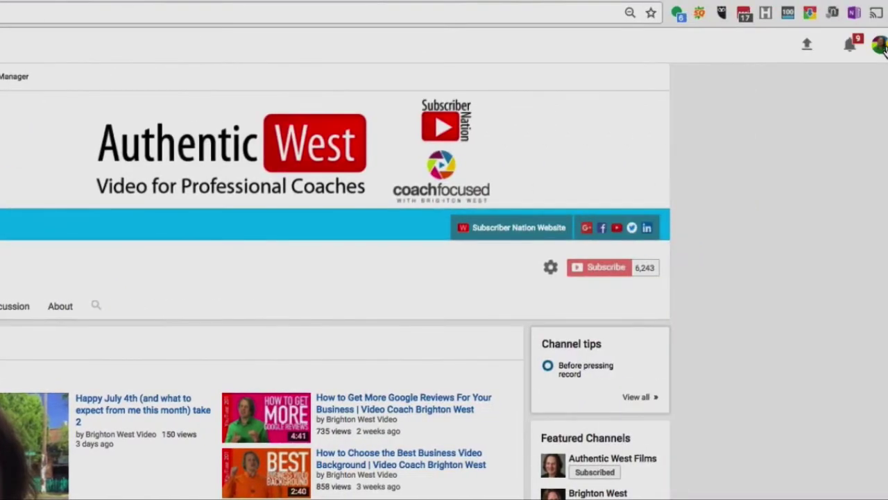
Open Brighton West Video's Creator Studio dashboard and bring up the Help panel from the footer
click(879, 46)
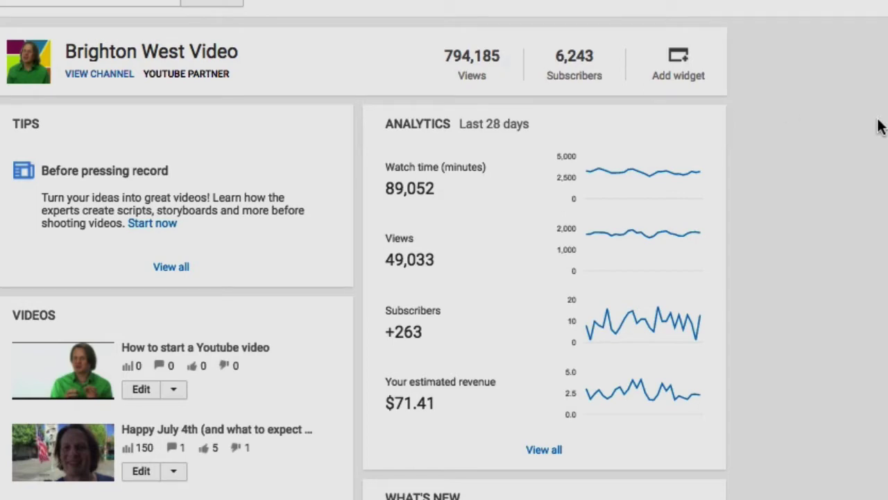
scroll(858, 86, down, 5)
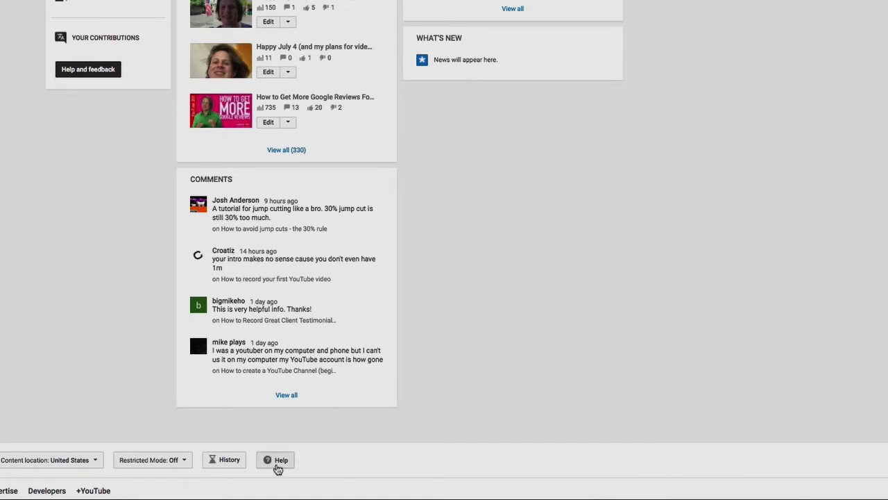
click(277, 466)
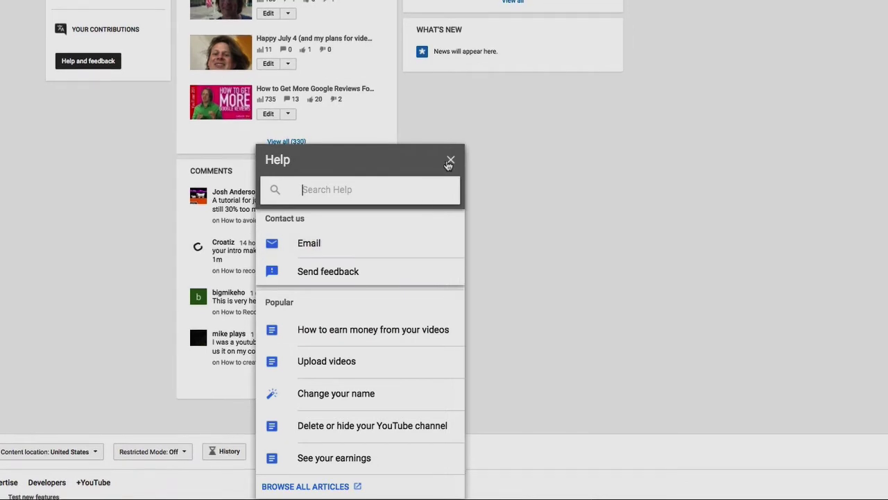
Close the Help popup, then reopen it from the footer and close it again
click(450, 162)
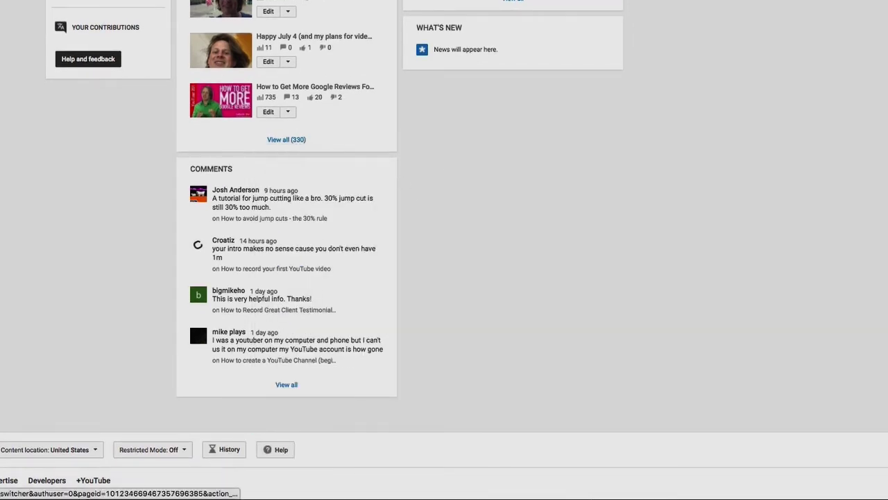
scroll(444, 250, up, 1)
scroll(444, 250, up, 4)
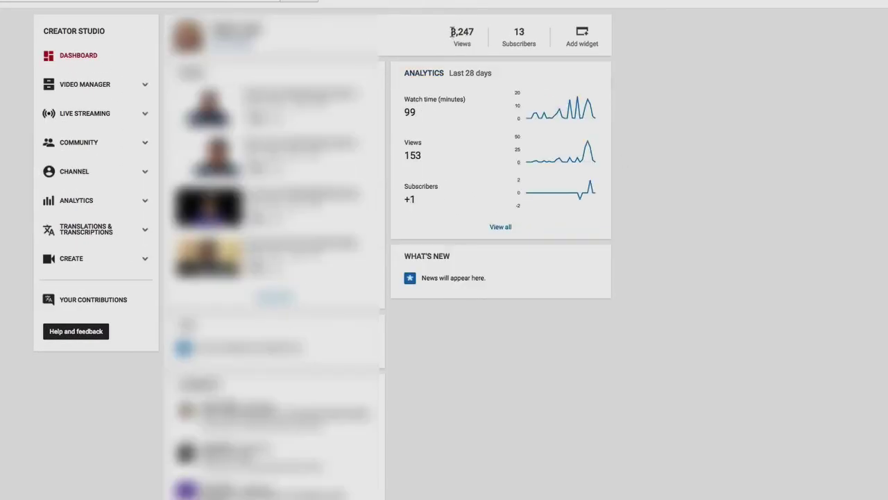
scroll(728, 265, down, 4)
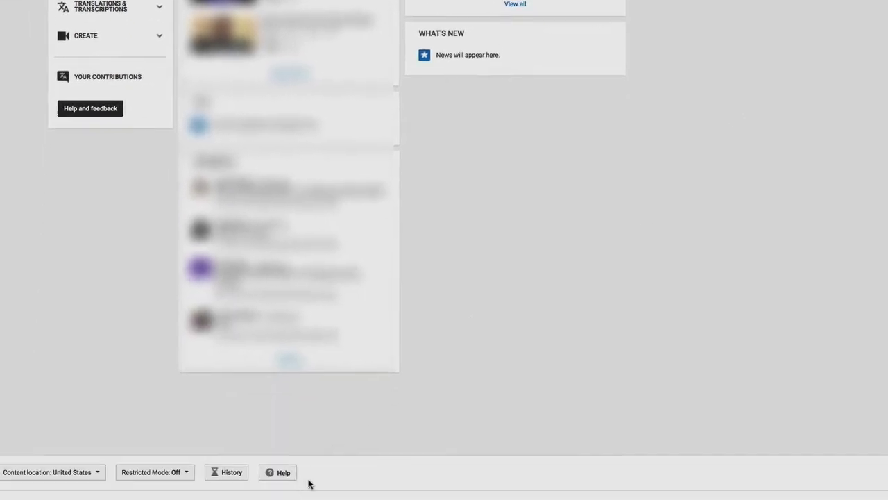
click(283, 476)
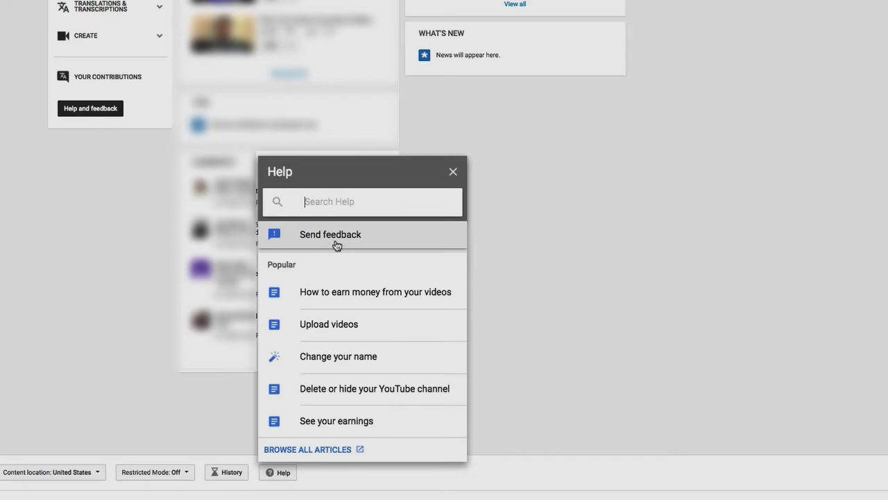
click(453, 172)
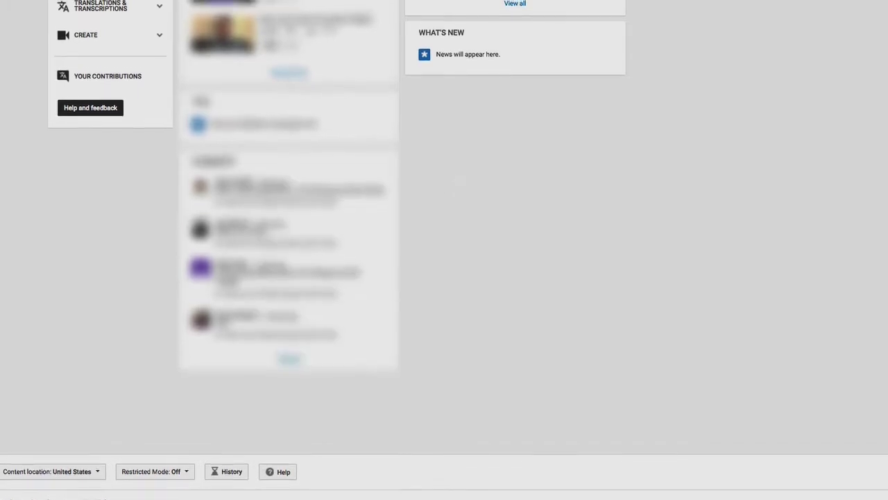
Start an email to support with 'Channel & video features' as the topic
click(280, 473)
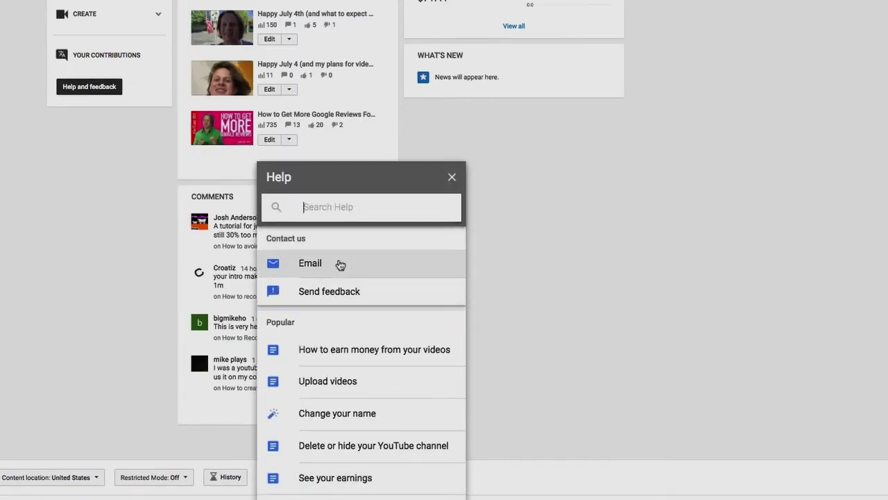
click(340, 265)
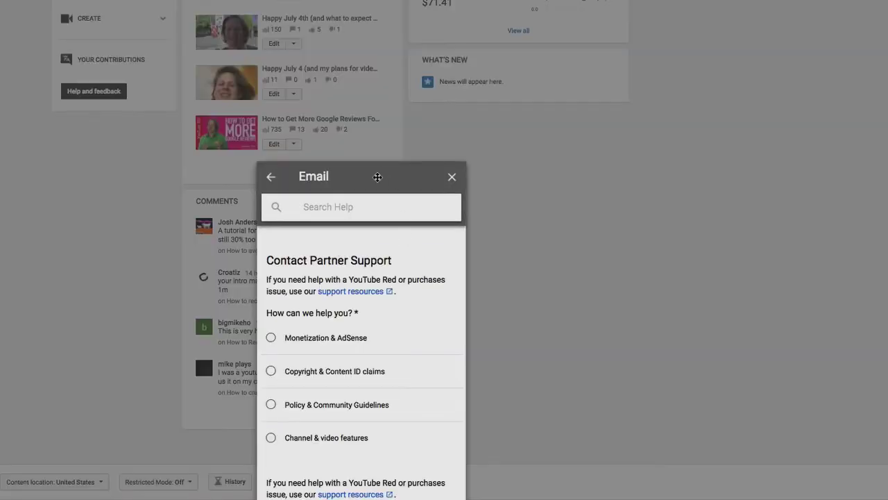
click(316, 442)
Scroll down the email help form to the request description field
scroll(343, 458, down, 3)
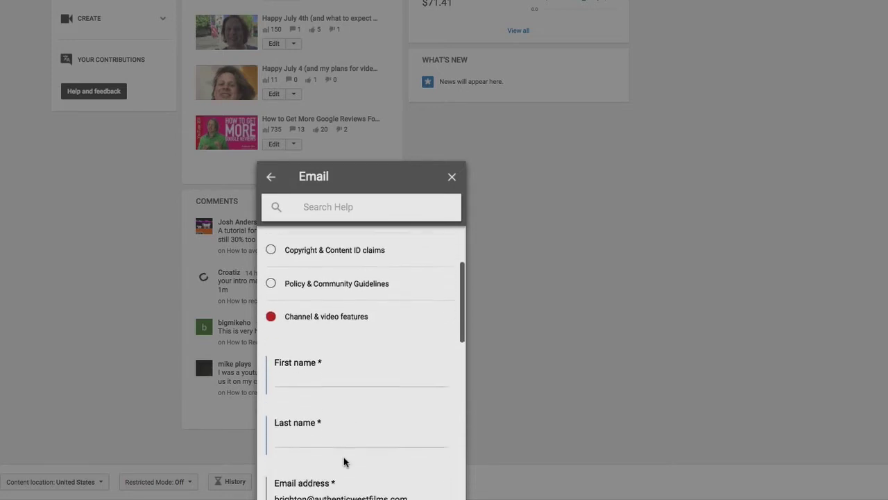
scroll(343, 461, down, 1)
scroll(343, 460, down, 2)
scroll(344, 458, down, 1)
scroll(344, 457, down, 1)
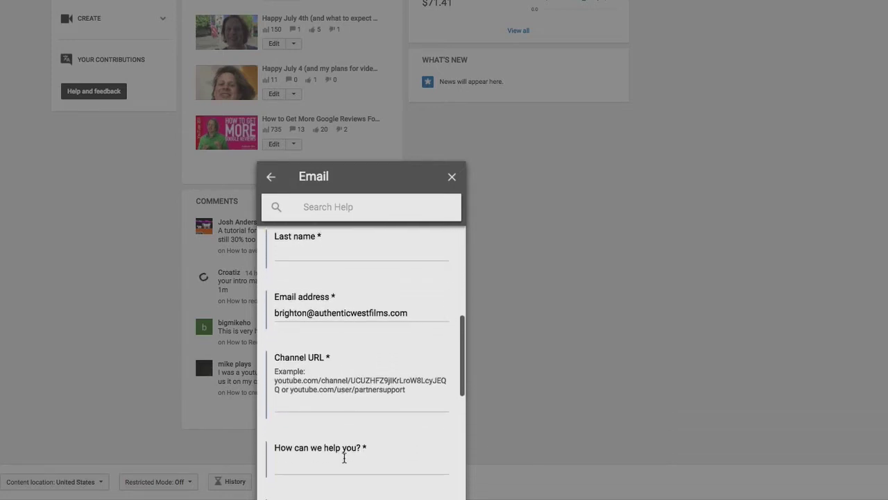
scroll(343, 458, down, 2)
scroll(343, 458, down, 1)
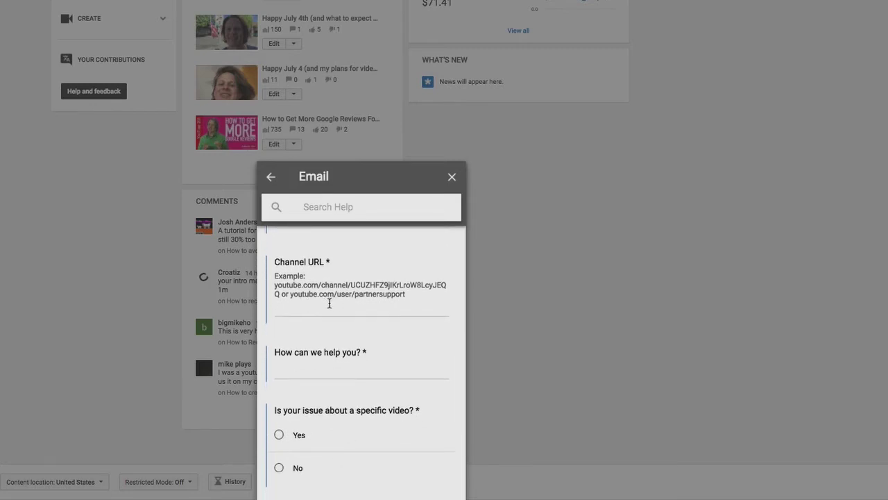
scroll(330, 303, down, 1)
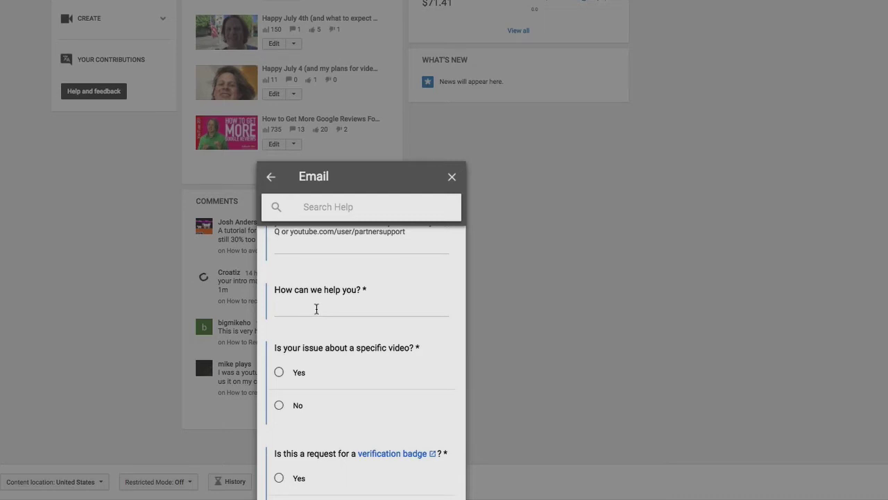
click(316, 308)
Return to the 'How can we help you?' field, then close the form unsent
scroll(323, 368, down, 1)
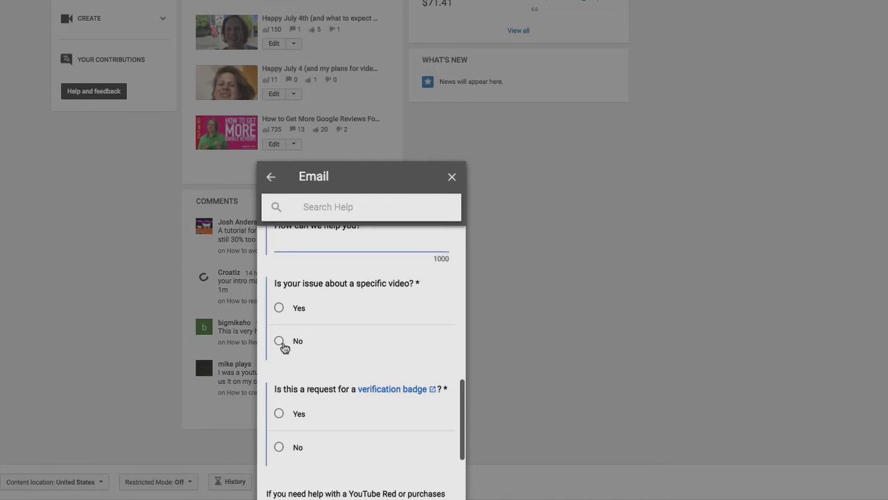
scroll(331, 351, down, 2)
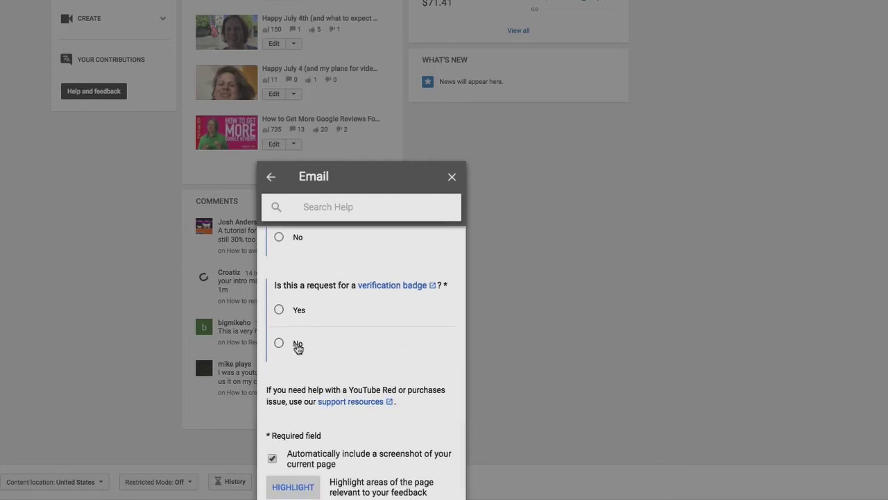
scroll(347, 349, down, 1)
scroll(349, 347, down, 1)
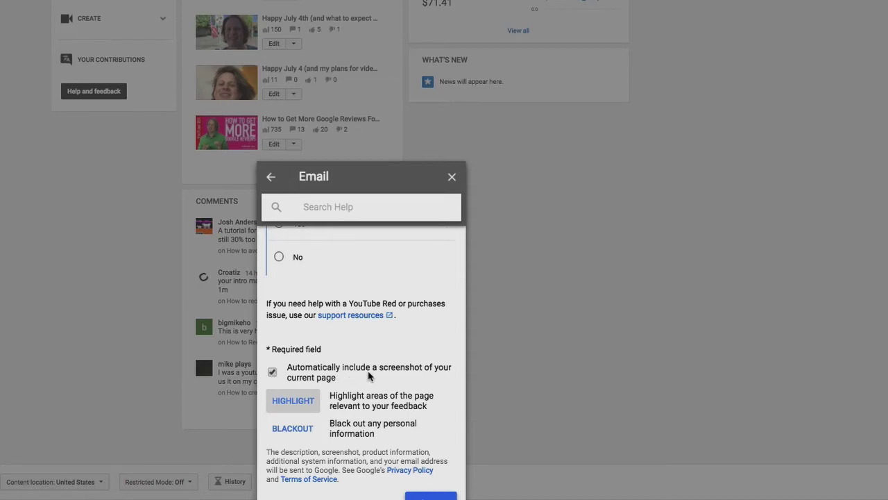
scroll(369, 375, up, 1)
scroll(369, 376, up, 1)
scroll(368, 376, up, 1)
scroll(370, 378, up, 2)
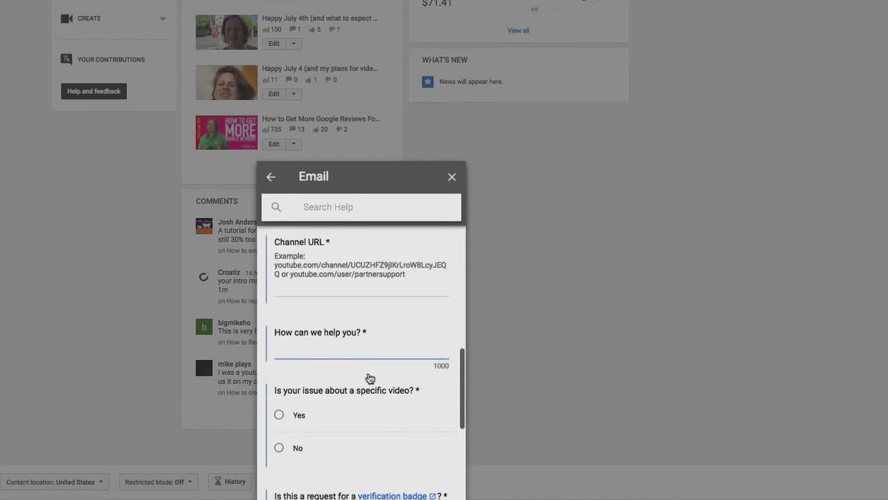
click(371, 351)
scroll(372, 351, up, 1)
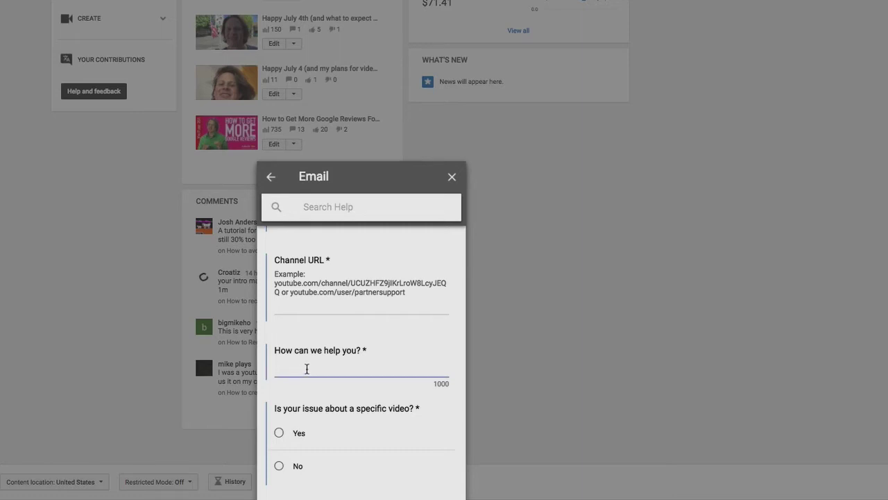
click(452, 176)
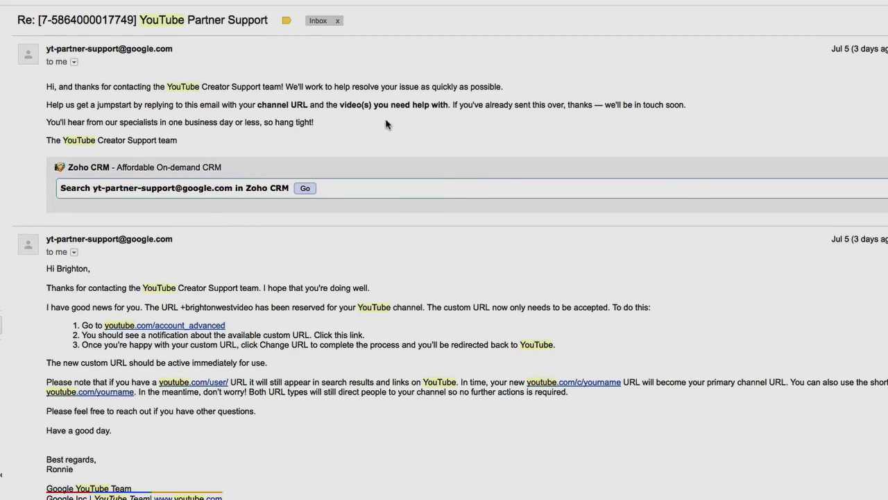
Read down the Partner Support reply to its three steps for accepting +brightonwestvideo
scroll(387, 124, down, 1)
scroll(387, 124, down, 1)
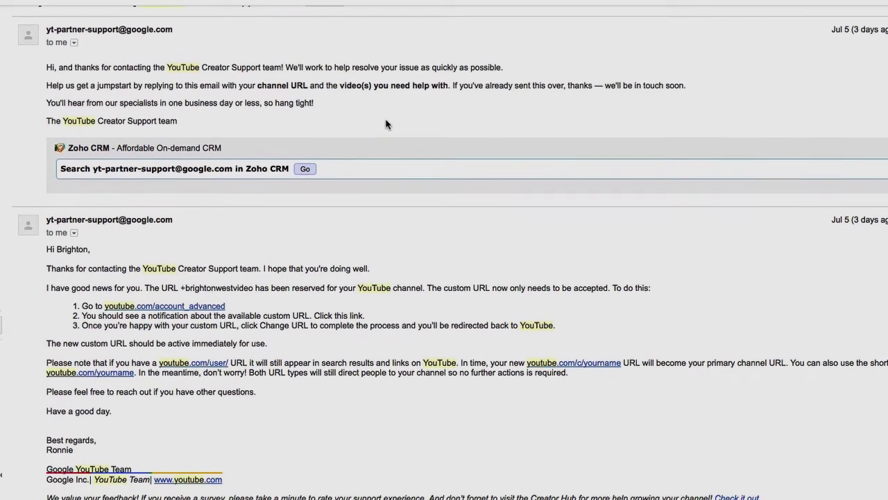
scroll(386, 125, down, 2)
scroll(386, 124, down, 1)
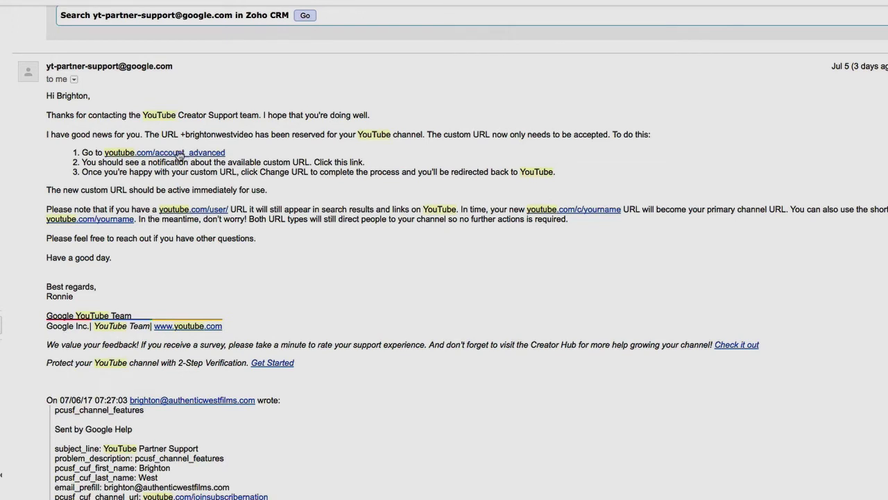
Claim BrightonWestVideo as the custom URL via account_advanced, agreeing to the terms and confirming
click(179, 154)
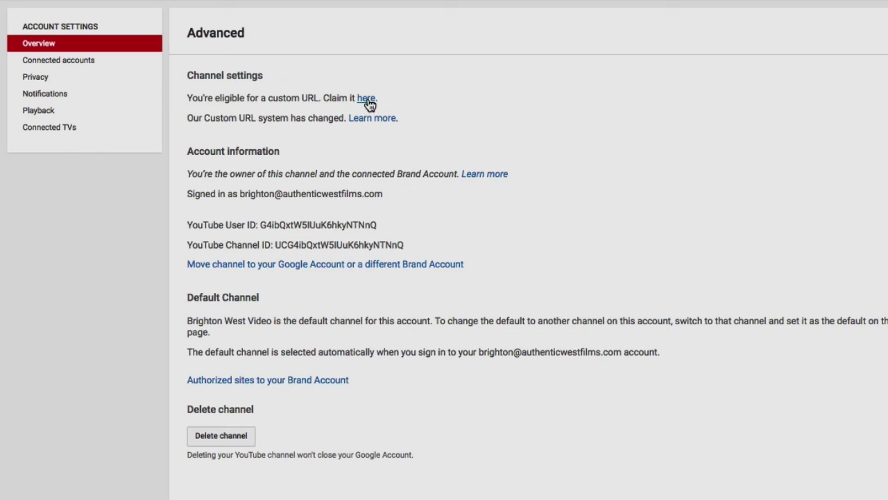
click(367, 98)
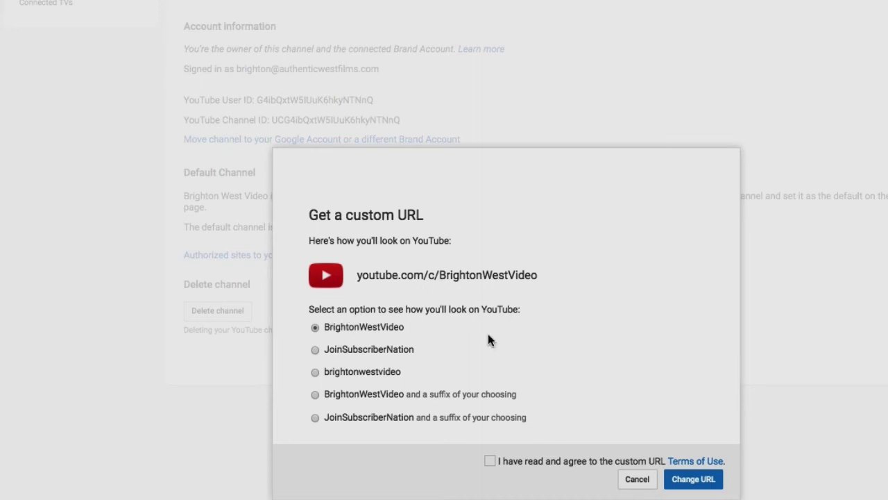
click(490, 461)
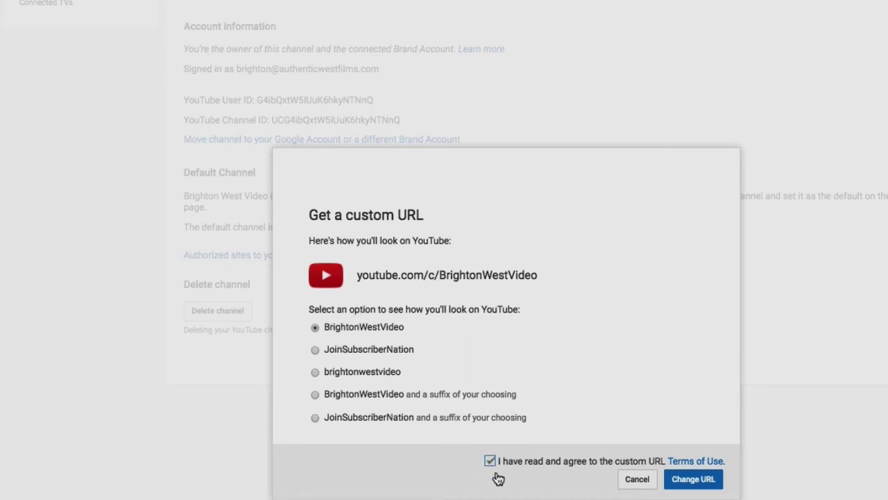
click(696, 481)
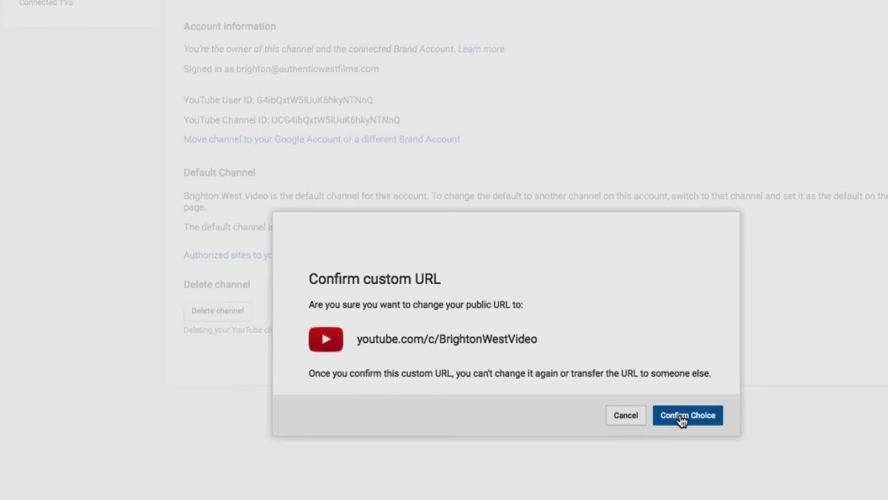
click(682, 419)
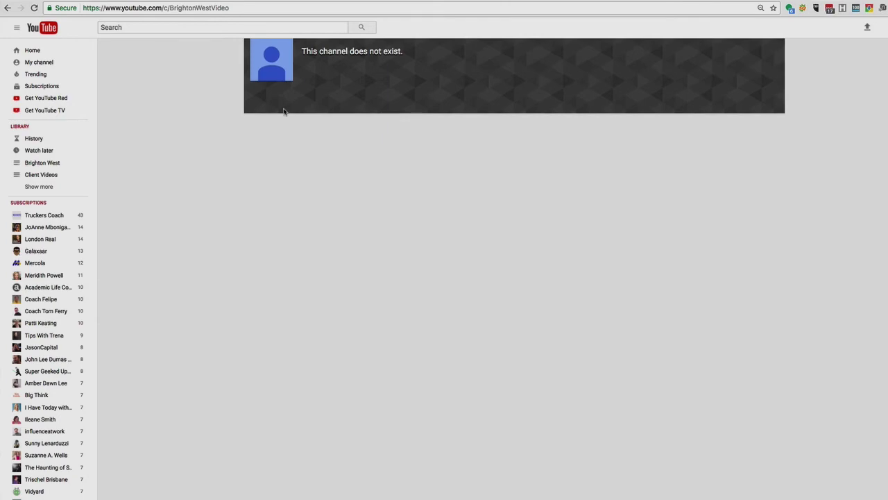
Reload youtube.com/c/BrightonWestVideo until the Brighton West Video channel page appears
click(246, 7)
key(Return)
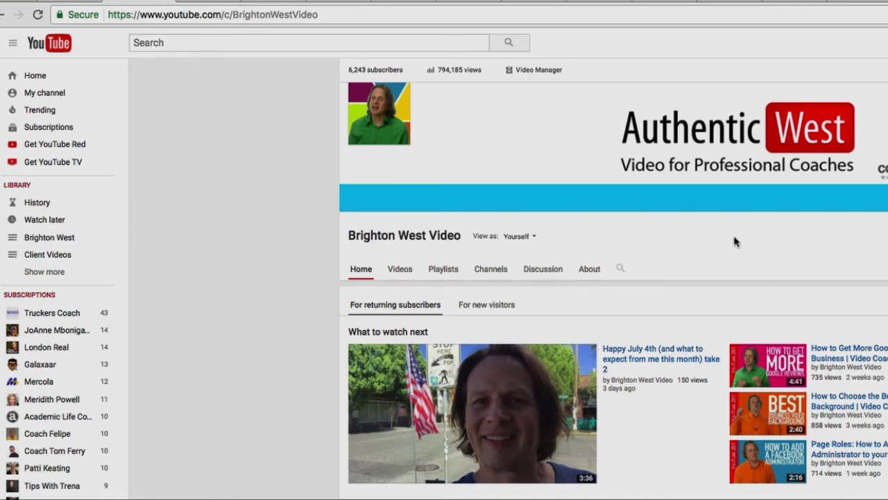
click(258, 15)
Load the old youtube.com/JoinSubscriberNation address to test its redirect to Brighton West Video
drag(226, 14, 411, 25)
text(join)
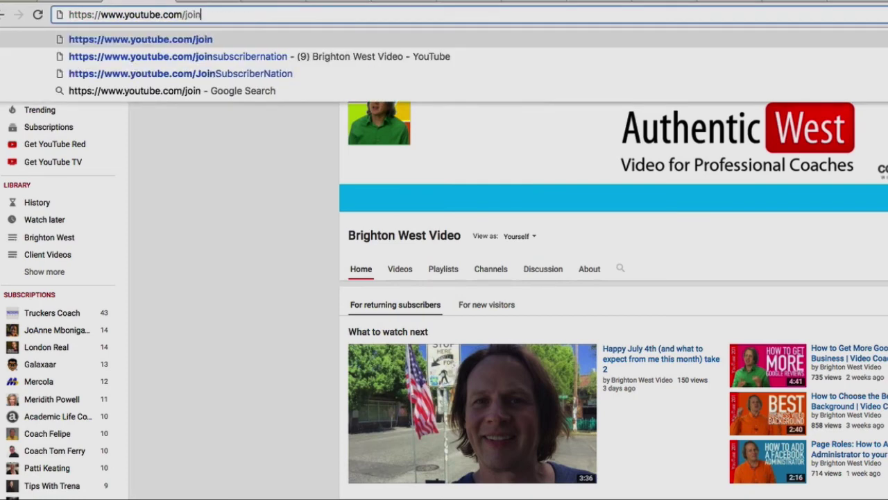
text(s)
click(373, 73)
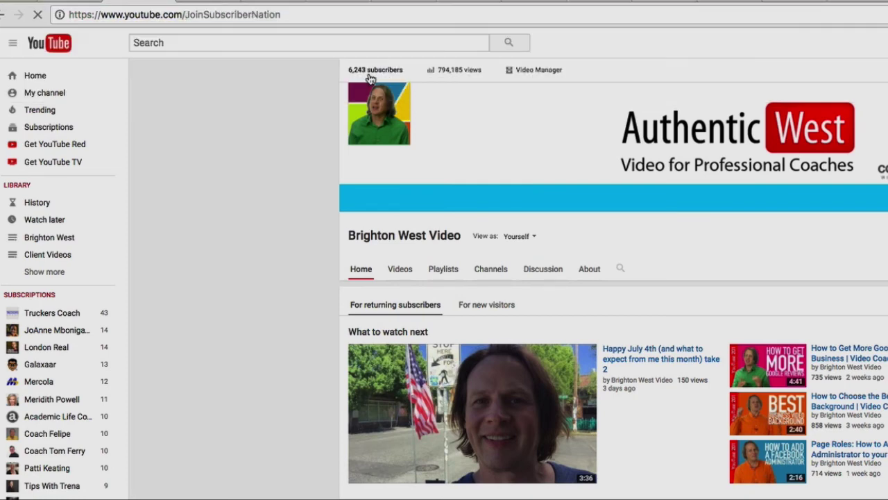
click(311, 15)
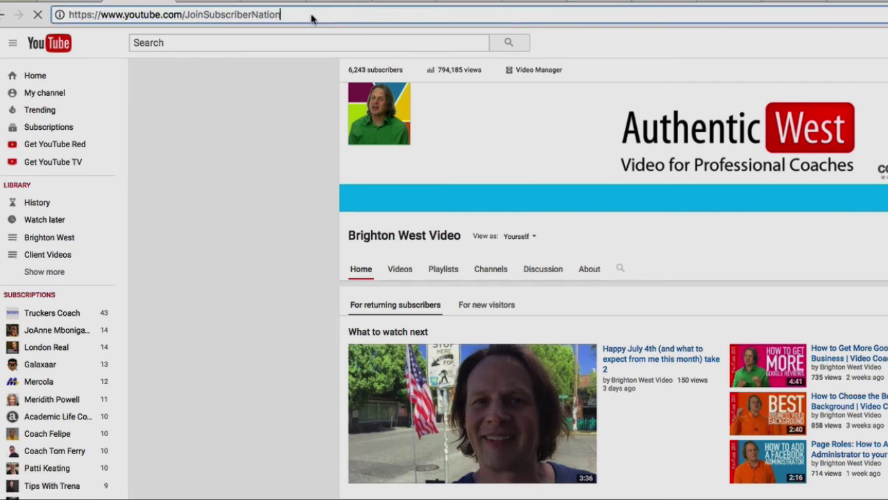
key(Return)
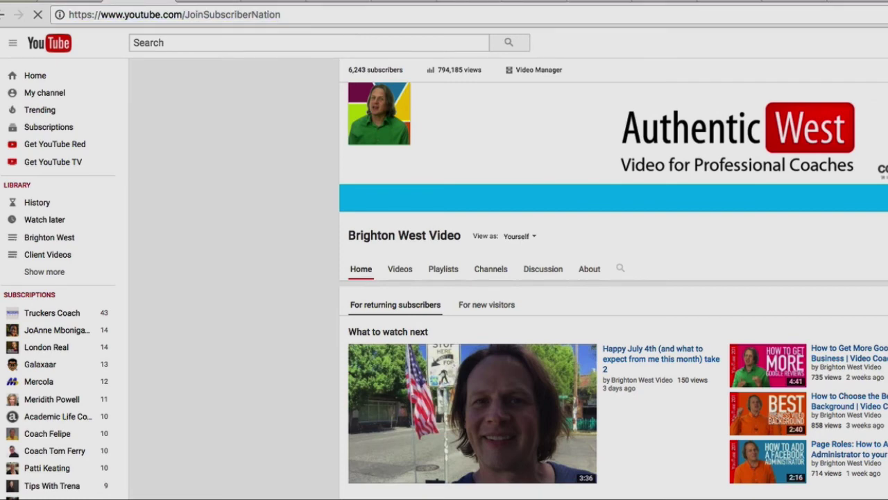